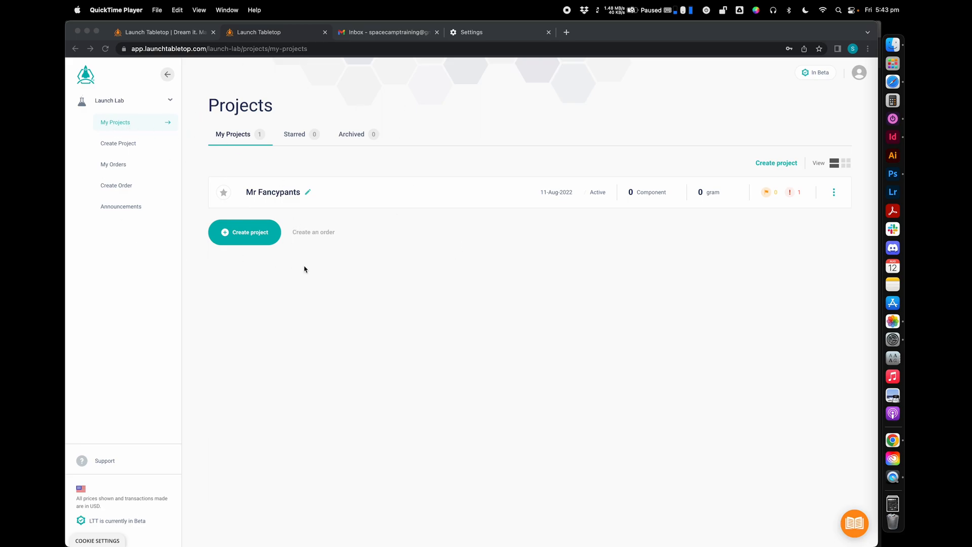
Open the Mr Fancypants project and start adding a component to it
{"action": "left_click", "coordinate": [272, 173]}
{"action": "left_click", "coordinate": [278, 192]}
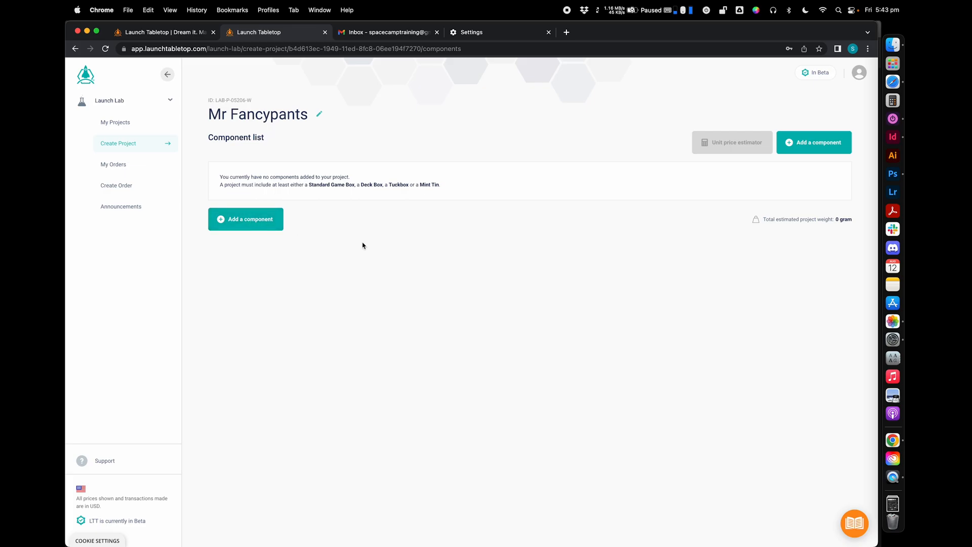
{"action": "left_click", "coordinate": [253, 222]}
Look through the component types available for the project, from game boxes to ziplock bags
{"action": "scroll", "coordinate": [585, 280], "scroll_direction": "down", "scroll_amount": 5}
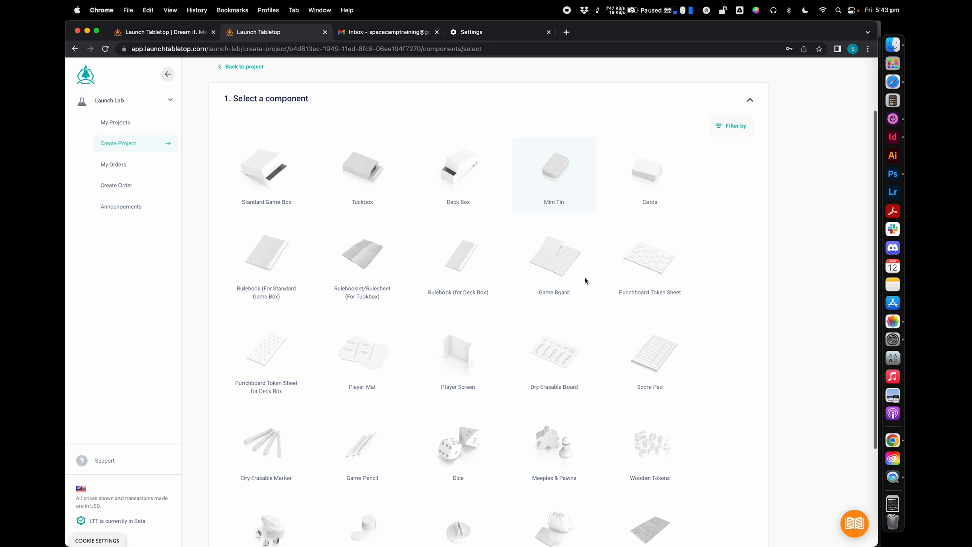
{"action": "scroll", "coordinate": [585, 281], "scroll_direction": "up", "scroll_amount": 2}
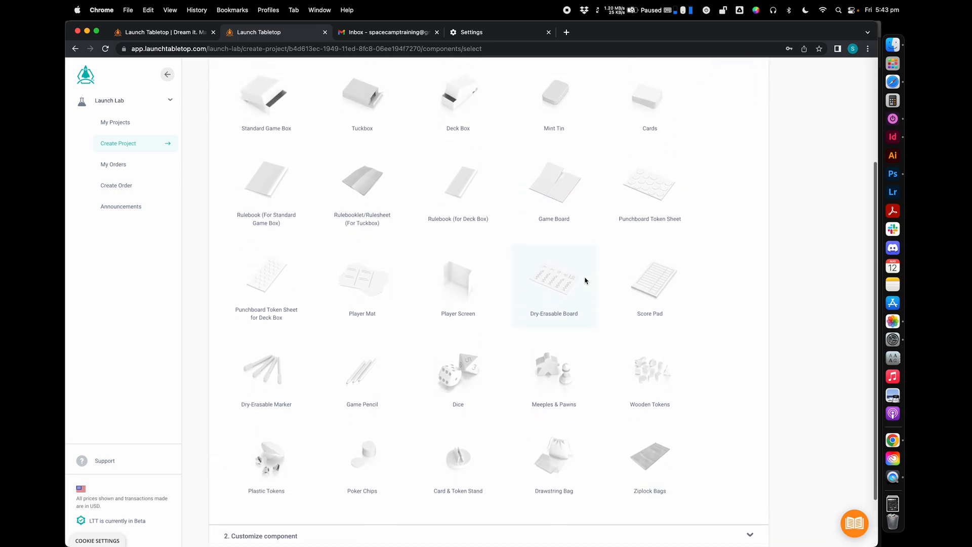
{"action": "scroll", "coordinate": [585, 280], "scroll_direction": "down", "scroll_amount": 2}
{"action": "scroll", "coordinate": [585, 280], "scroll_direction": "up", "scroll_amount": 2}
{"action": "scroll", "coordinate": [585, 280], "scroll_direction": "up", "scroll_amount": 3}
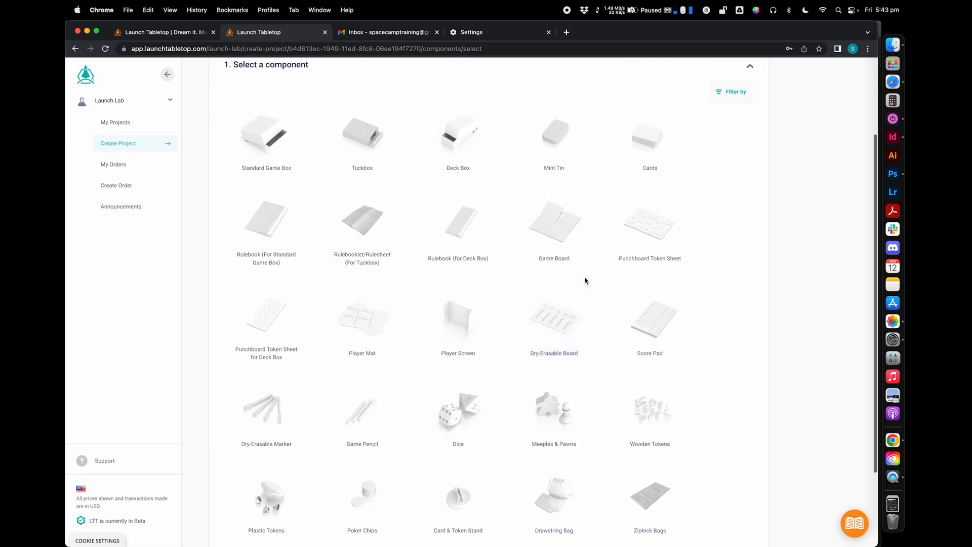
{"action": "scroll", "coordinate": [585, 280], "scroll_direction": "down", "scroll_amount": 2}
{"action": "scroll", "coordinate": [585, 281], "scroll_direction": "down", "scroll_amount": 1}
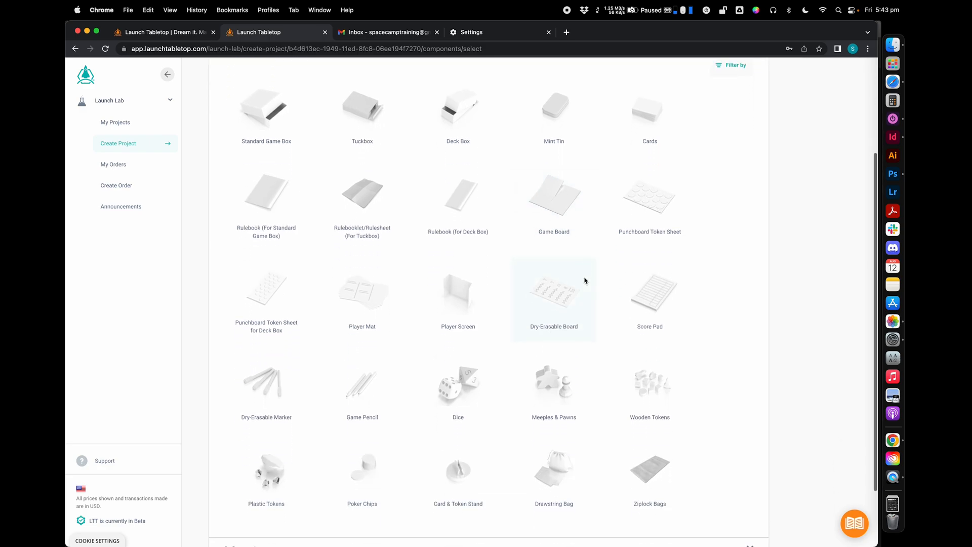
{"action": "scroll", "coordinate": [585, 280], "scroll_direction": "up", "scroll_amount": 1}
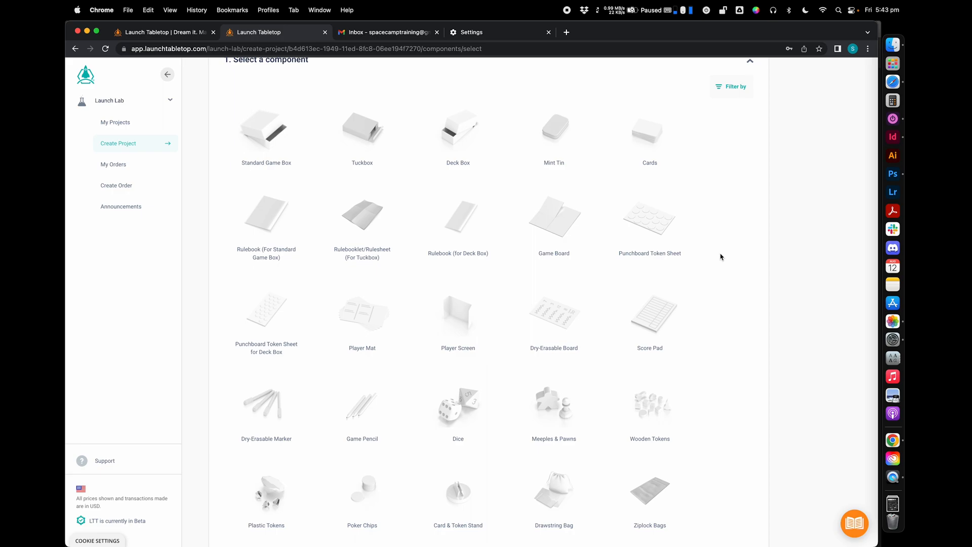
{"action": "scroll", "coordinate": [740, 280], "scroll_direction": "up", "scroll_amount": 4}
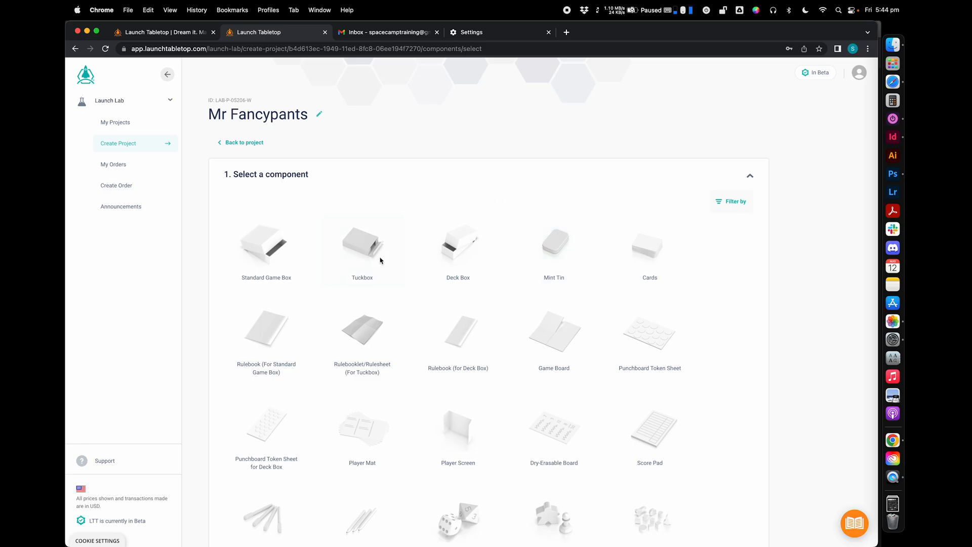
Choose Tuckbox as the component to customise
{"action": "left_click", "coordinate": [362, 244]}
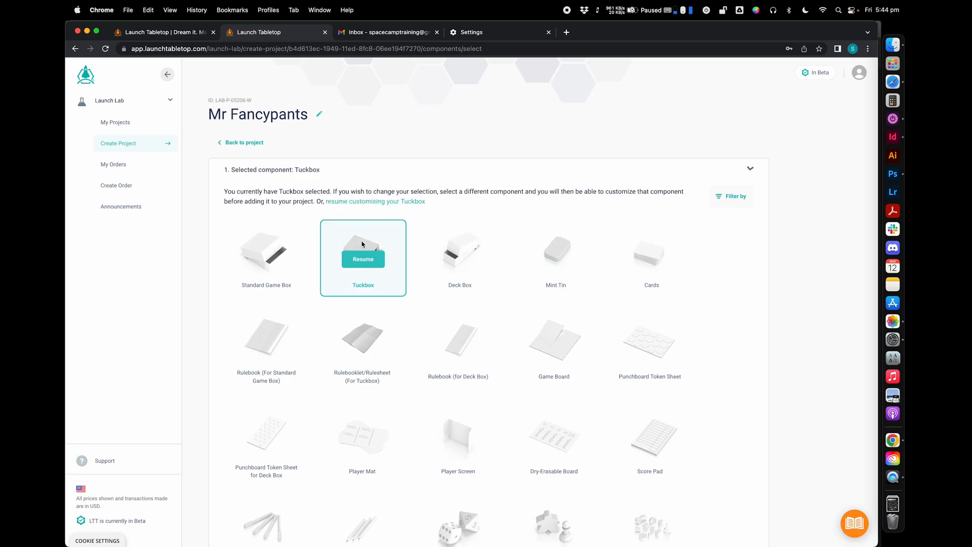
{"action": "scroll", "coordinate": [505, 256], "scroll_direction": "down", "scroll_amount": 3}
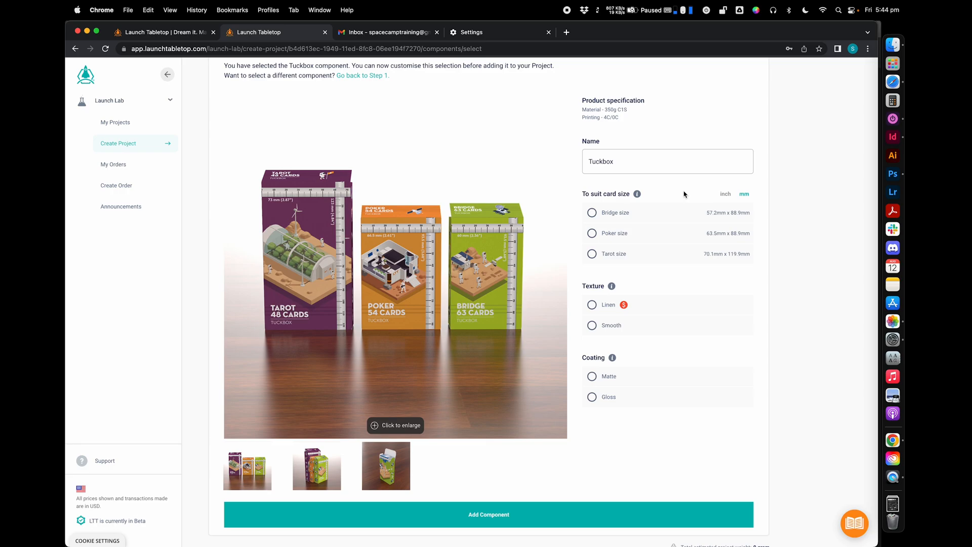
{"action": "left_click", "coordinate": [654, 167]}
{"action": "type", "text": "1"}
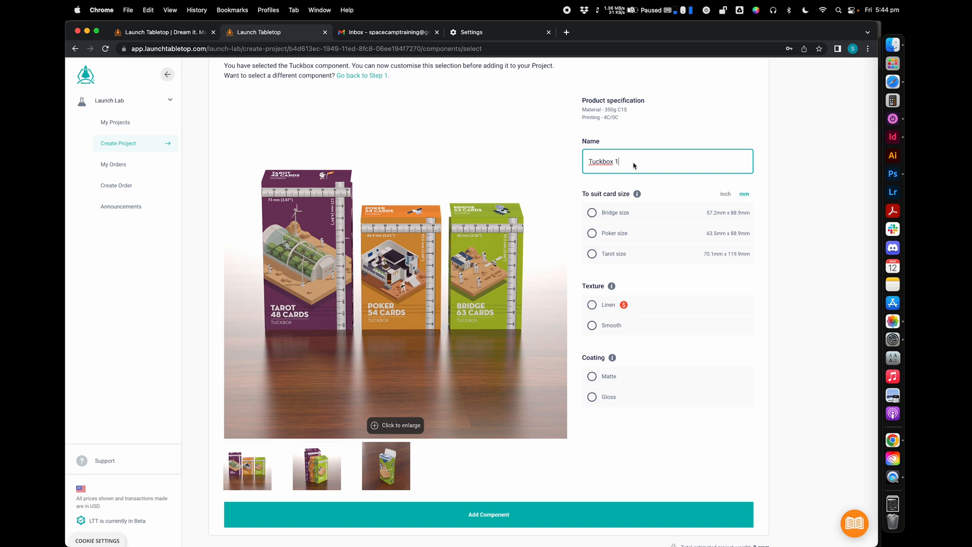
{"action": "key", "text": "BackSpace"}
{"action": "key", "text": "BackSpace"}
Set the tuckbox to suit Poker size cards on 300gsm white core cardstock, with a card count of 54
{"action": "mouse_move", "coordinate": [637, 195]}
{"action": "left_click", "coordinate": [592, 233]}
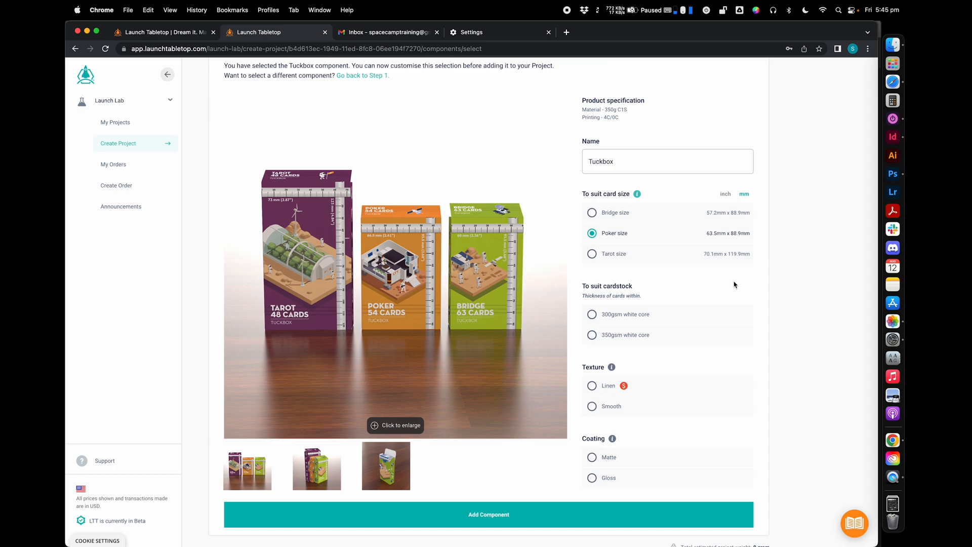
{"action": "scroll", "coordinate": [735, 284], "scroll_direction": "down", "scroll_amount": 2}
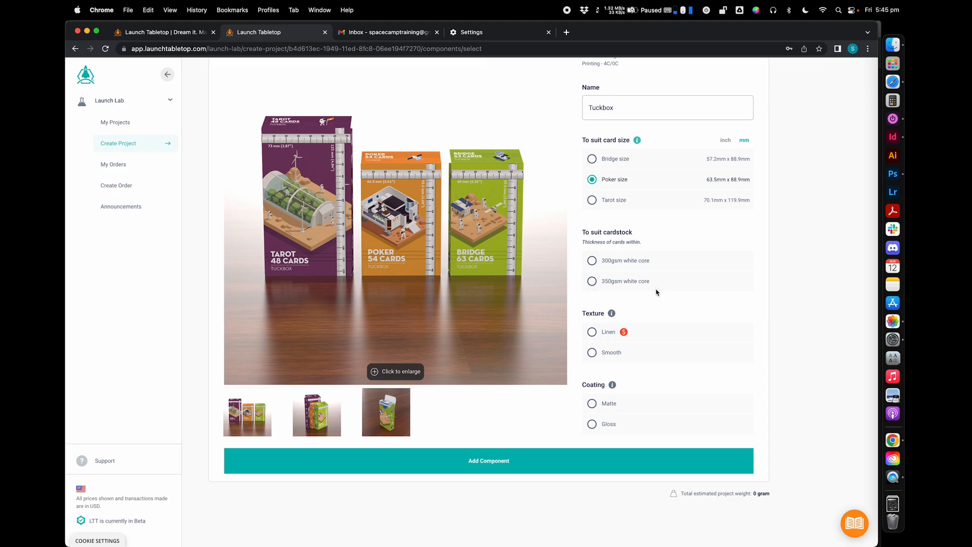
{"action": "left_click", "coordinate": [593, 262]}
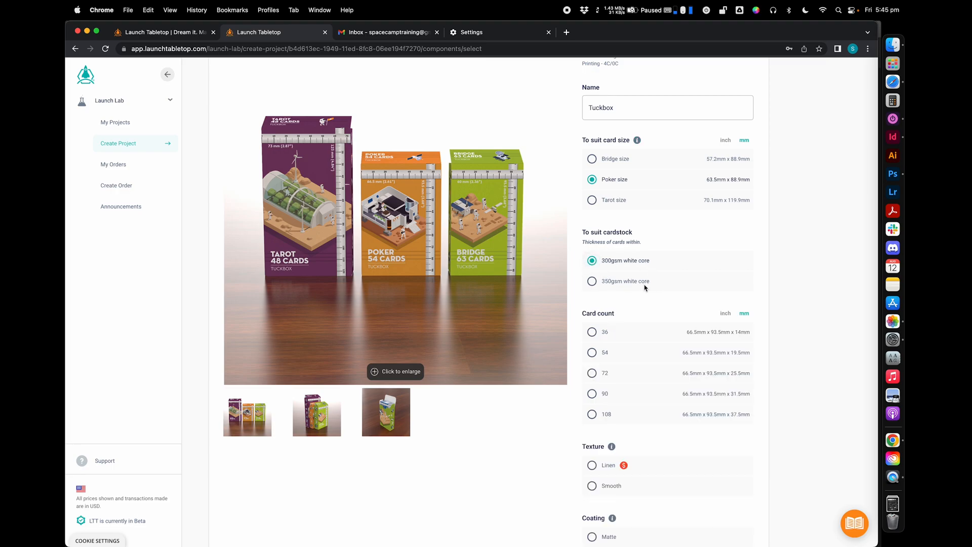
{"action": "scroll", "coordinate": [645, 288], "scroll_direction": "down", "scroll_amount": 2}
{"action": "scroll", "coordinate": [646, 288], "scroll_direction": "down", "scroll_amount": 3}
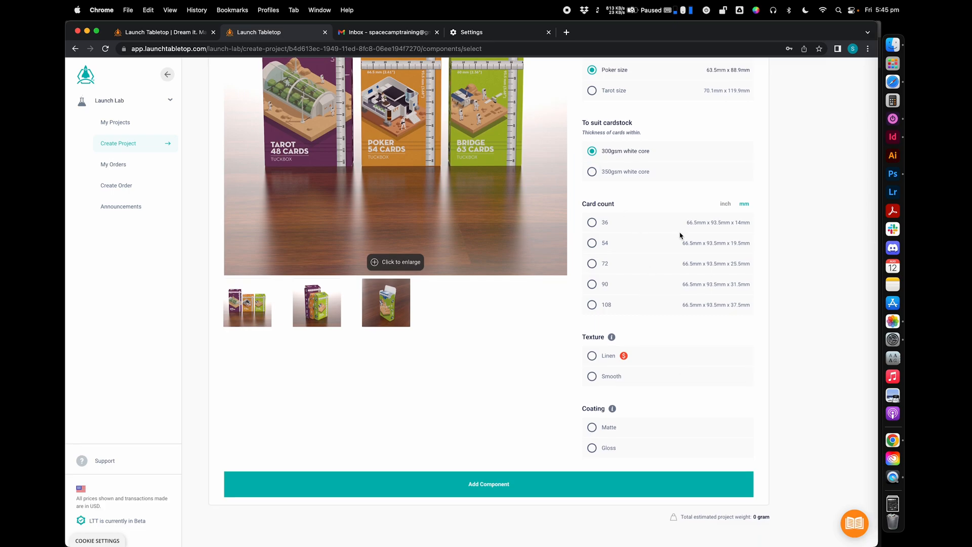
{"action": "left_click", "coordinate": [594, 245]}
Give the tuckbox a Smooth texture and Matte coating, and add it to the project
{"action": "scroll", "coordinate": [674, 260], "scroll_direction": "down", "scroll_amount": 1}
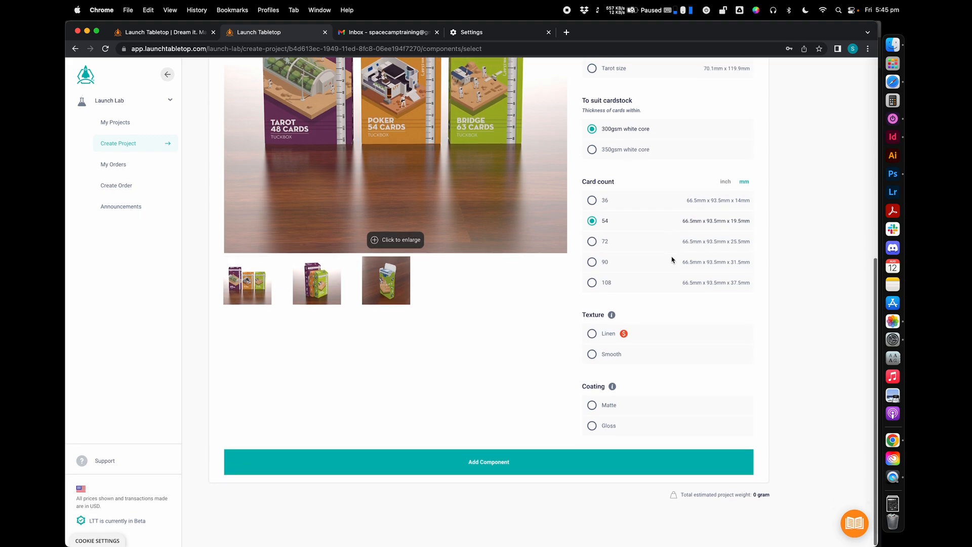
{"action": "scroll", "coordinate": [660, 307], "scroll_direction": "down", "scroll_amount": 1}
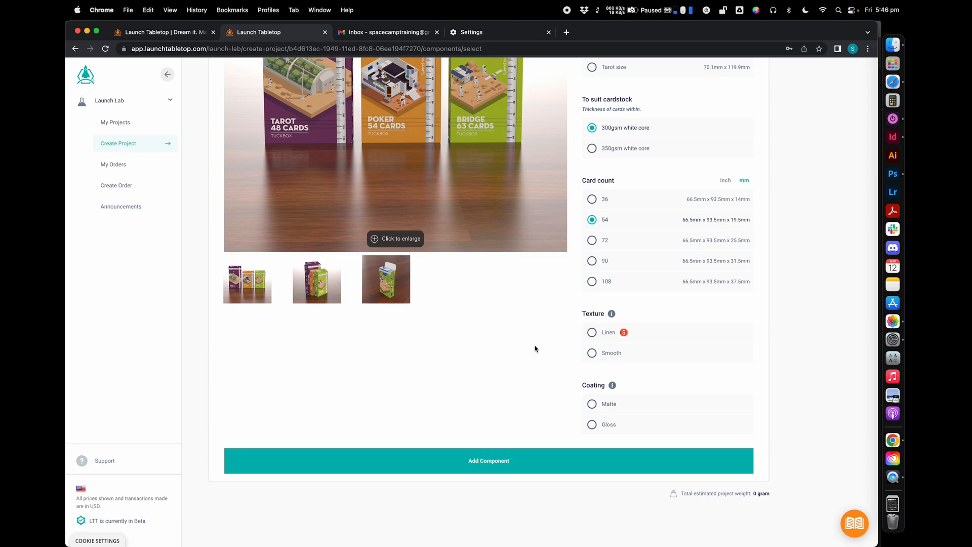
{"action": "left_click", "coordinate": [600, 354]}
{"action": "scroll", "coordinate": [552, 351], "scroll_direction": "down", "scroll_amount": 1}
{"action": "left_click", "coordinate": [593, 405]}
{"action": "left_click", "coordinate": [488, 463]}
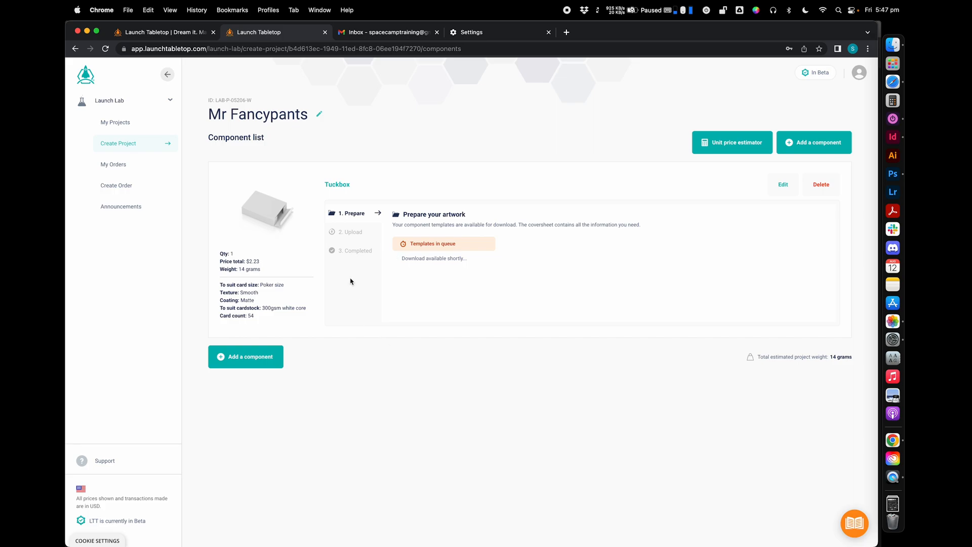
Start a new Cards component in Poker size with 300gsm white core cardstock
{"action": "left_click", "coordinate": [243, 359]}
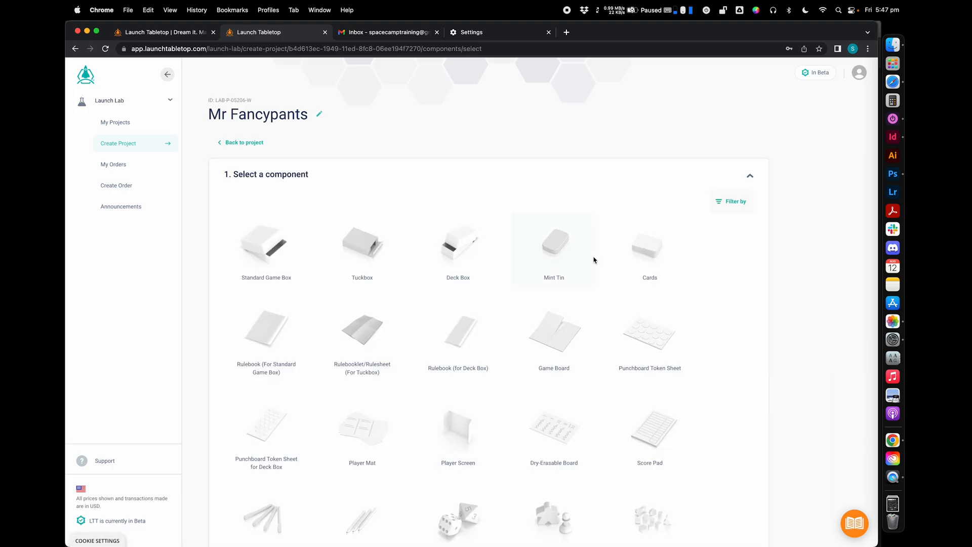
{"action": "left_click", "coordinate": [651, 247]}
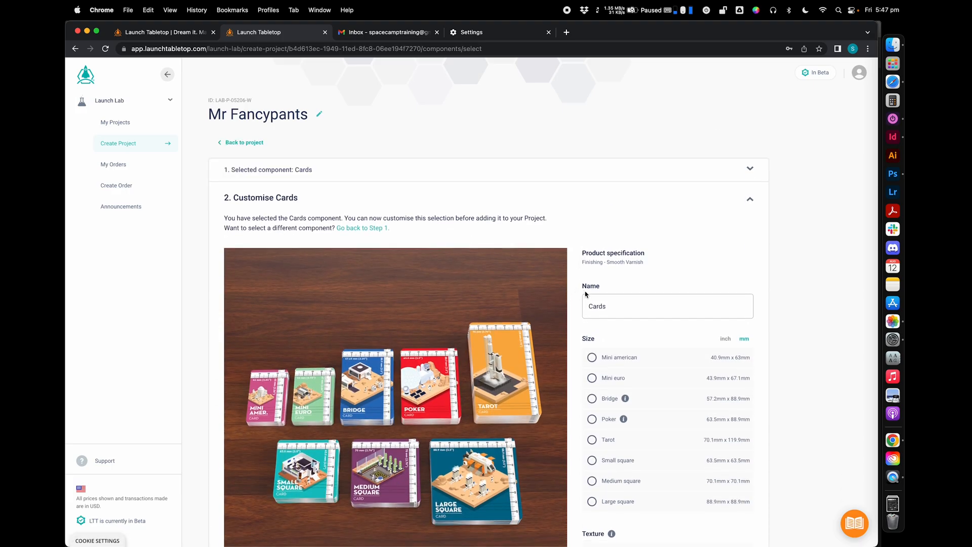
{"action": "scroll", "coordinate": [576, 295], "scroll_direction": "down", "scroll_amount": 5}
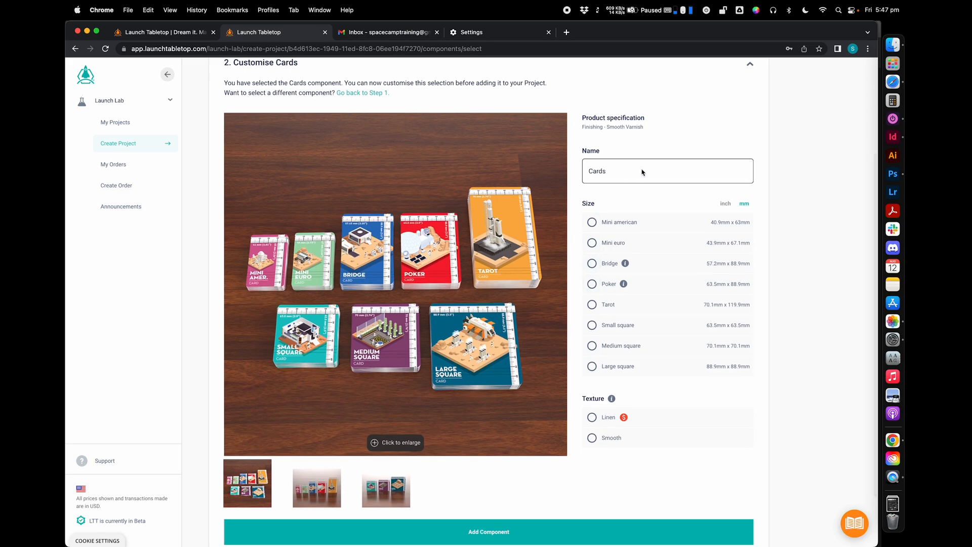
{"action": "left_click", "coordinate": [592, 285]}
{"action": "scroll", "coordinate": [595, 304], "scroll_direction": "down", "scroll_amount": 3}
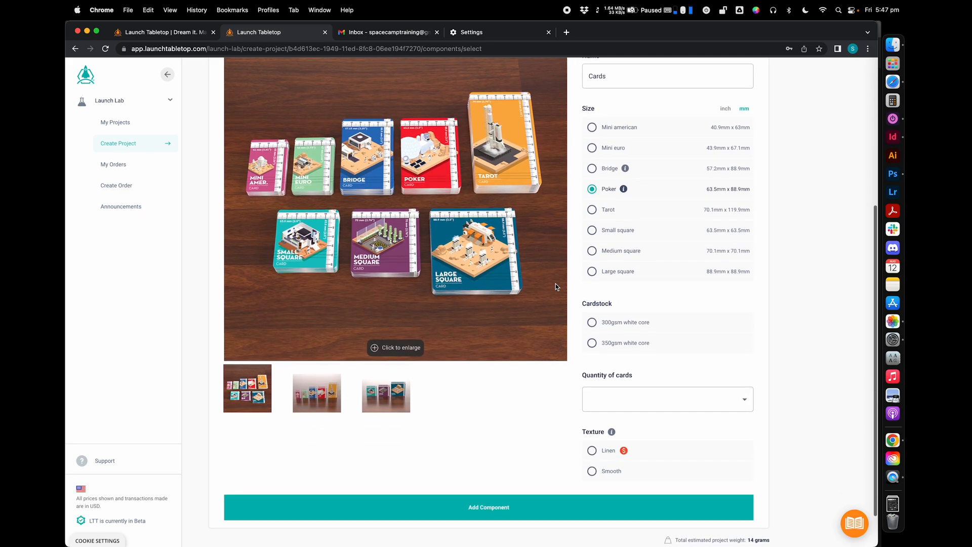
{"action": "left_click", "coordinate": [594, 325]}
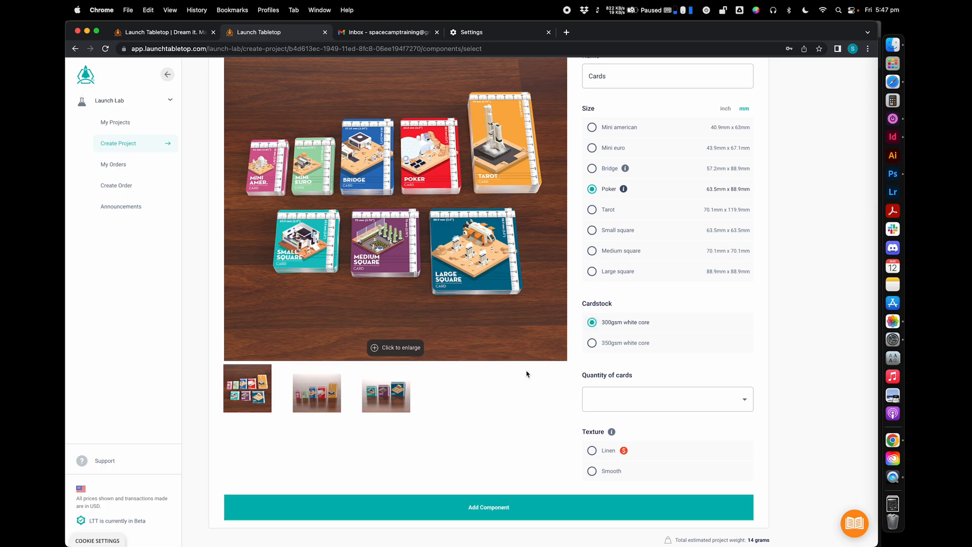
Set the quantity of cards to 54 with Linen texture, and add the Cards component to the project
{"action": "scroll", "coordinate": [525, 374], "scroll_direction": "down", "scroll_amount": 2}
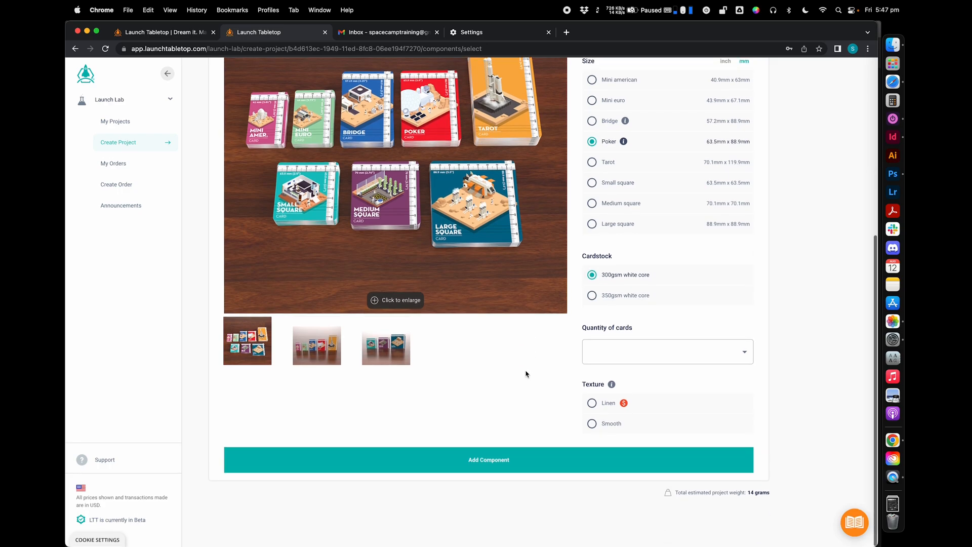
{"action": "left_click", "coordinate": [686, 360]}
{"action": "left_click", "coordinate": [617, 141]}
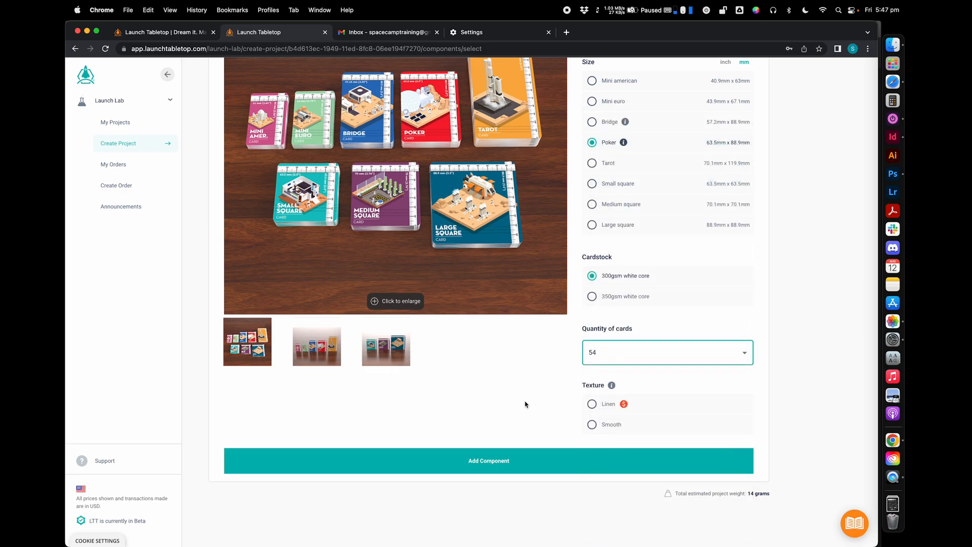
{"action": "left_click", "coordinate": [593, 404]}
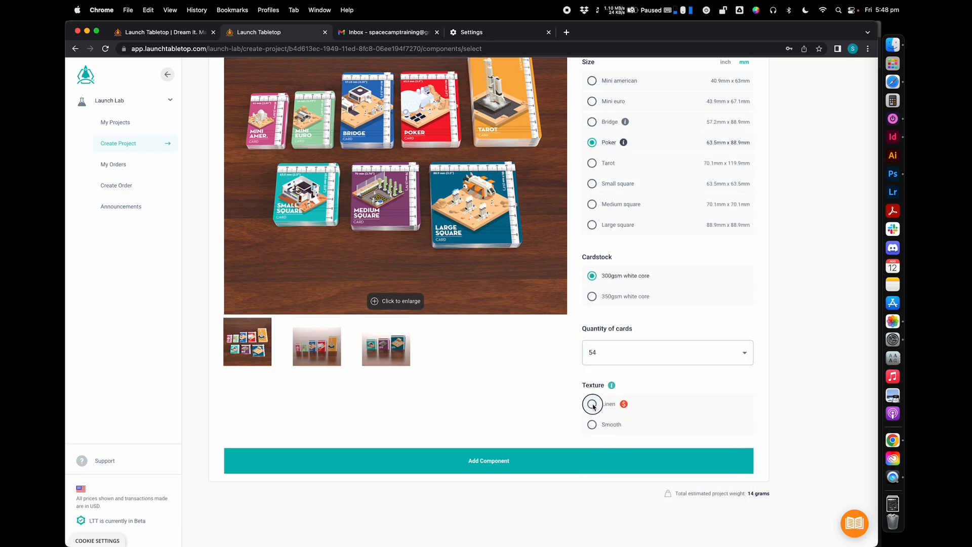
{"action": "scroll", "coordinate": [681, 410], "scroll_direction": "up", "scroll_amount": 5}
{"action": "scroll", "coordinate": [681, 411], "scroll_direction": "down", "scroll_amount": 2}
{"action": "scroll", "coordinate": [682, 411], "scroll_direction": "down", "scroll_amount": 3}
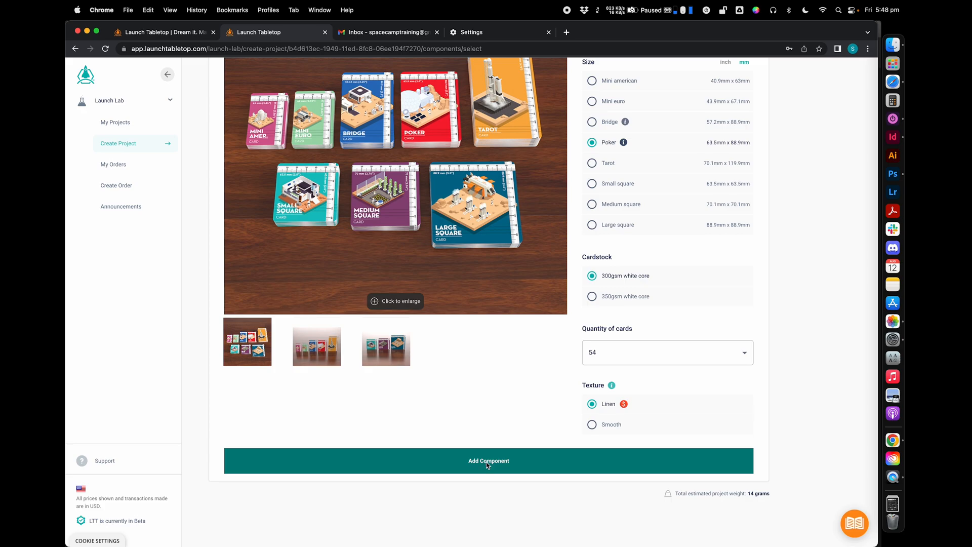
{"action": "mouse_move", "coordinate": [626, 408]}
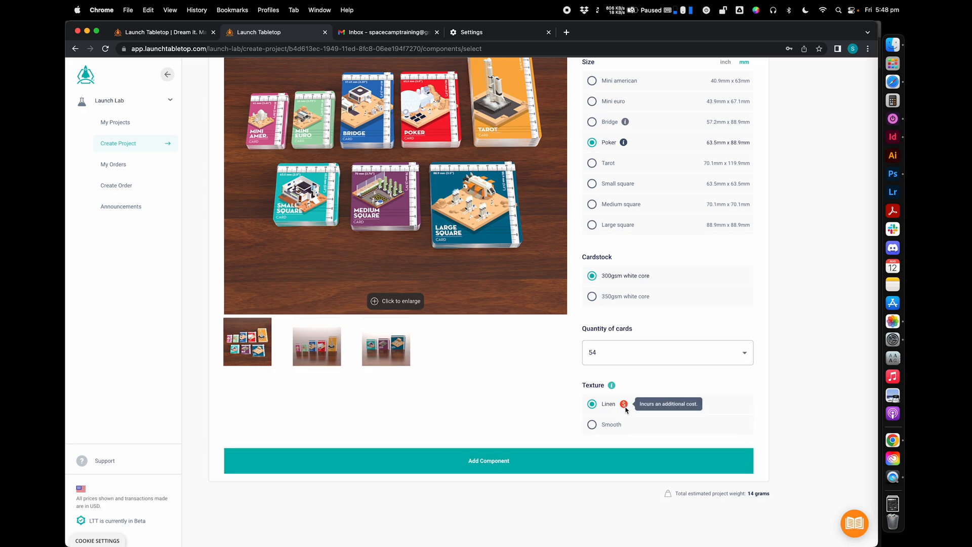
{"action": "scroll", "coordinate": [660, 386], "scroll_direction": "up", "scroll_amount": 1}
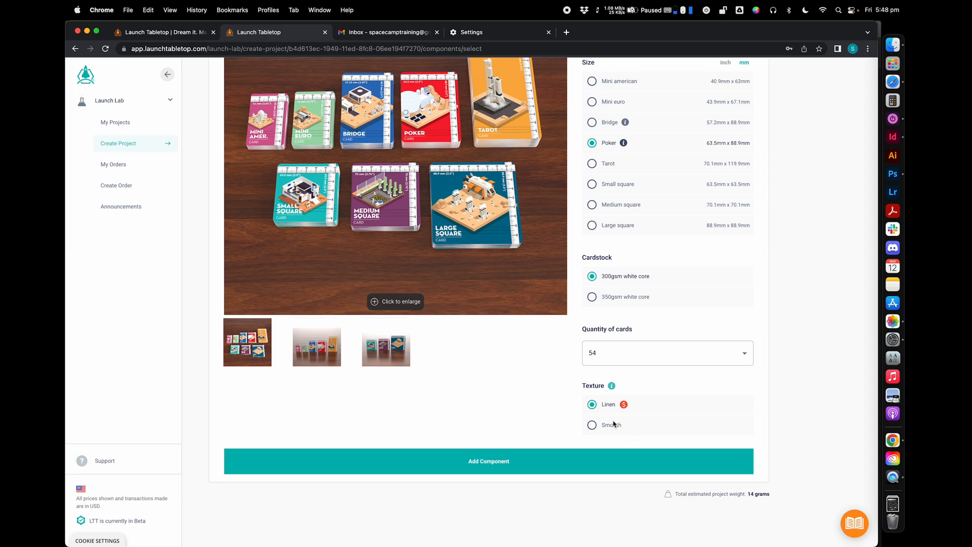
{"action": "left_click", "coordinate": [512, 463]}
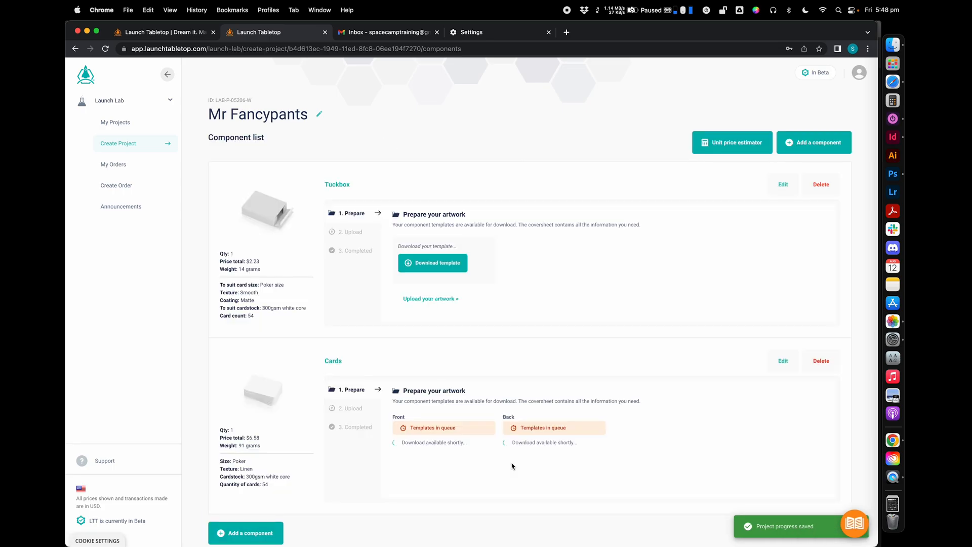
Start a new Rulebooklet/Rulesheet (For Tuckbox) component with Poker page dimensions
{"action": "scroll", "coordinate": [654, 449], "scroll_direction": "down", "scroll_amount": 1}
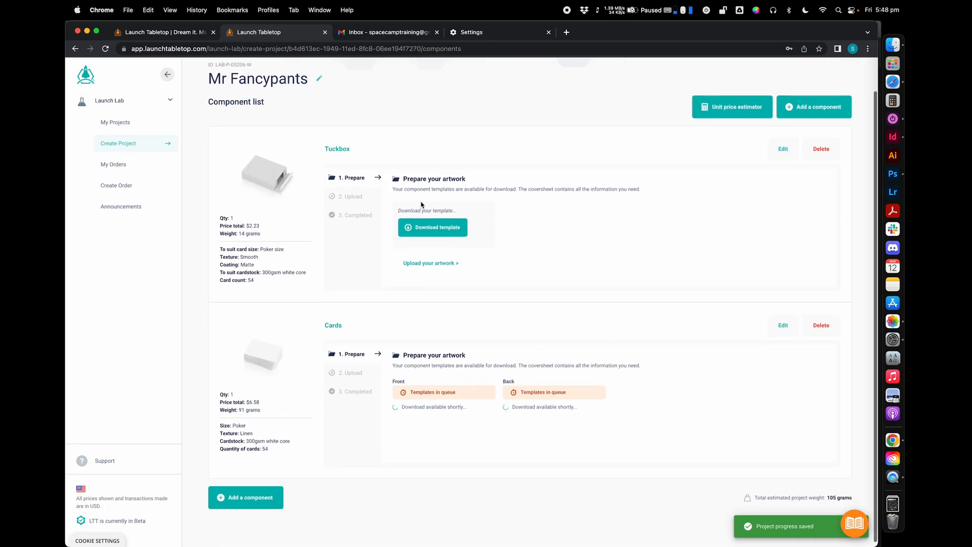
{"action": "scroll", "coordinate": [403, 355], "scroll_direction": "down", "scroll_amount": 1}
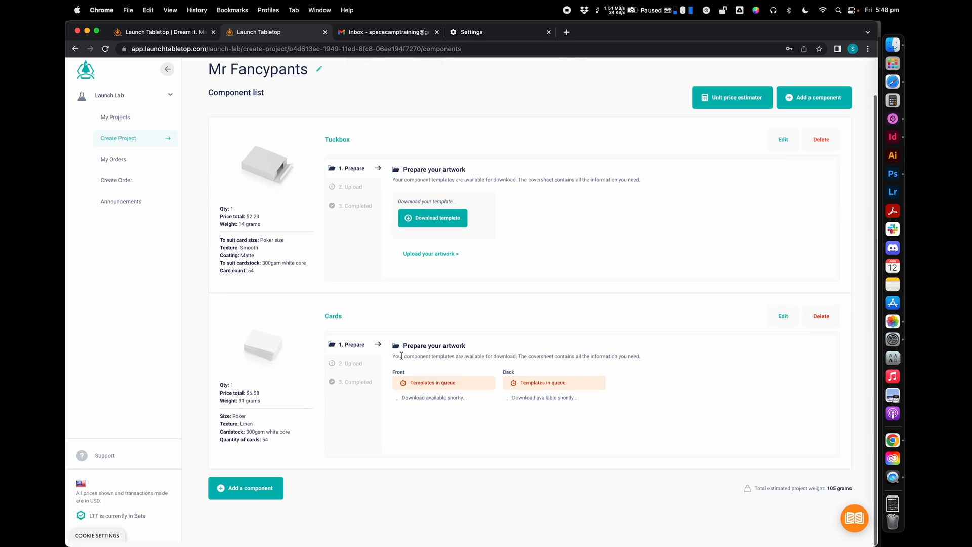
{"action": "left_click", "coordinate": [244, 495]}
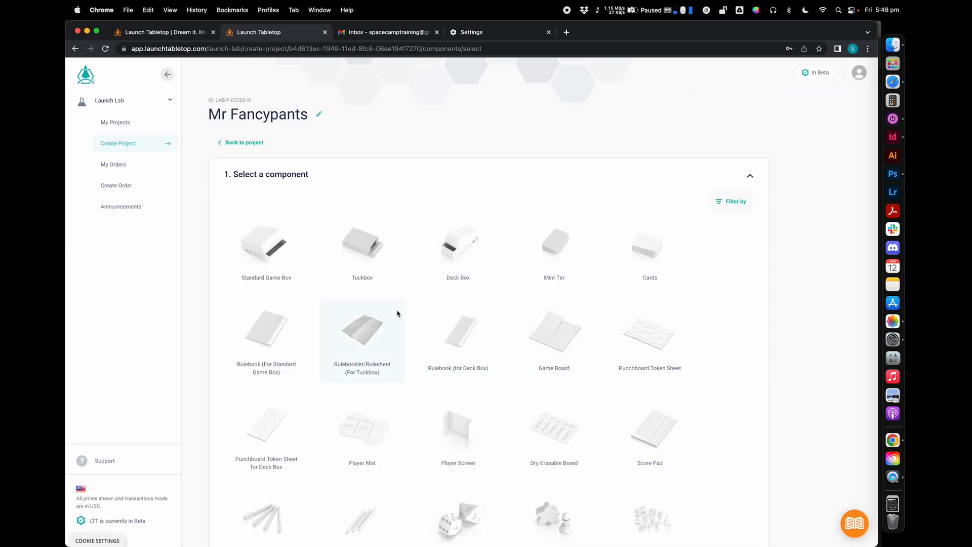
{"action": "left_click", "coordinate": [387, 376]}
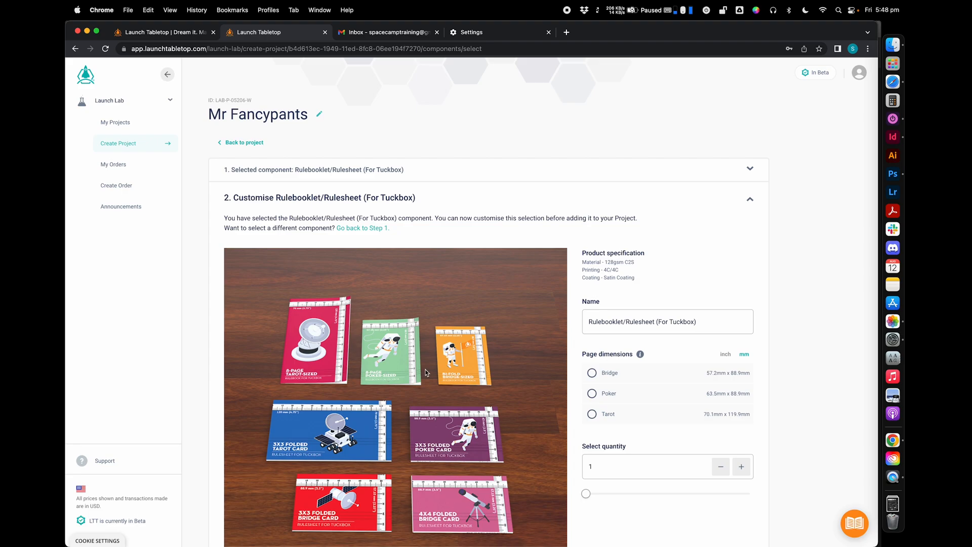
{"action": "scroll", "coordinate": [482, 347], "scroll_direction": "down", "scroll_amount": 3}
{"action": "left_click", "coordinate": [728, 174]}
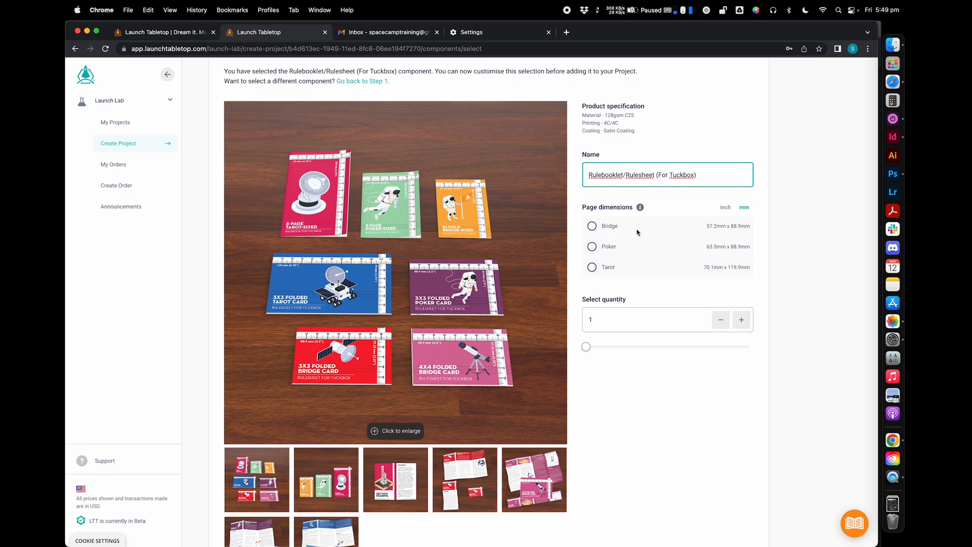
{"action": "left_click", "coordinate": [592, 247]}
{"action": "scroll", "coordinate": [557, 266], "scroll_direction": "down", "scroll_amount": 2}
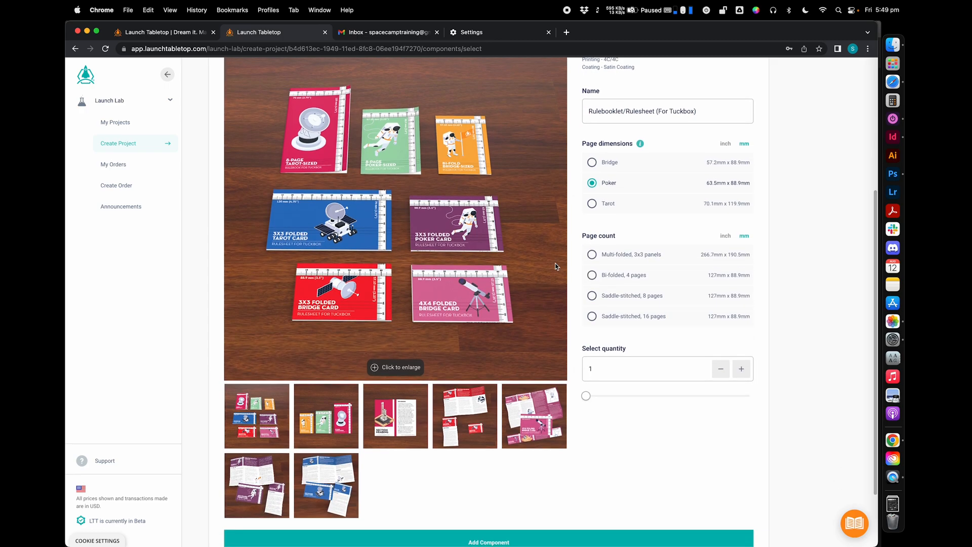
Set the rulebooklet's page count to Multi-folded, 3x3 panels, preview the 3x3 folded poker sample, and add the component to the project
{"action": "left_click", "coordinate": [592, 254]}
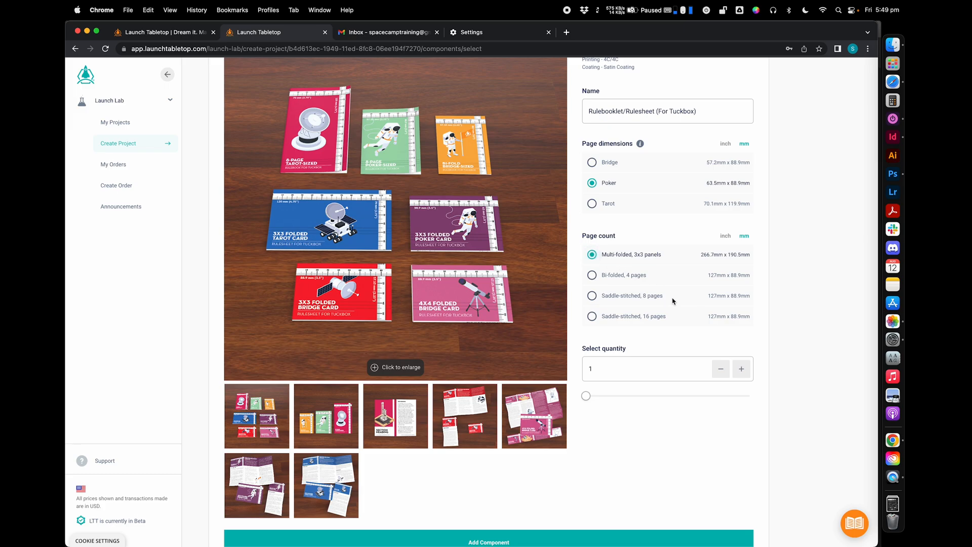
{"action": "scroll", "coordinate": [674, 301], "scroll_direction": "down", "scroll_amount": 1}
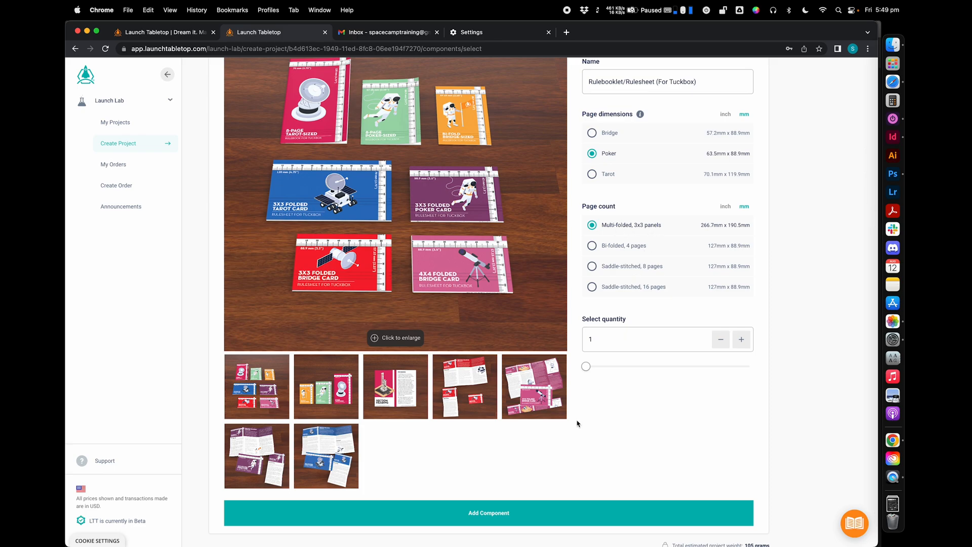
{"action": "scroll", "coordinate": [532, 494], "scroll_direction": "down", "scroll_amount": 1}
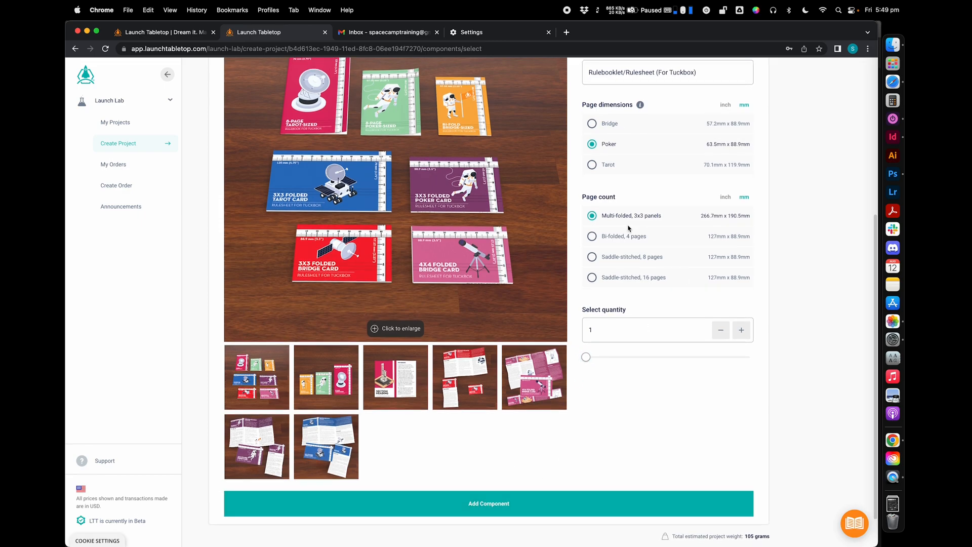
{"action": "scroll", "coordinate": [629, 223], "scroll_direction": "up", "scroll_amount": 3}
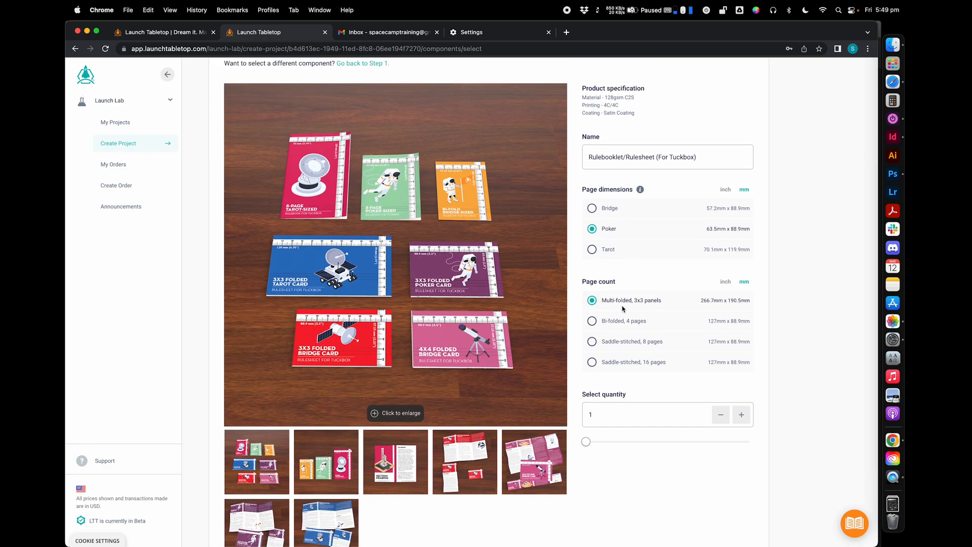
{"action": "scroll", "coordinate": [352, 396], "scroll_direction": "down", "scroll_amount": 4}
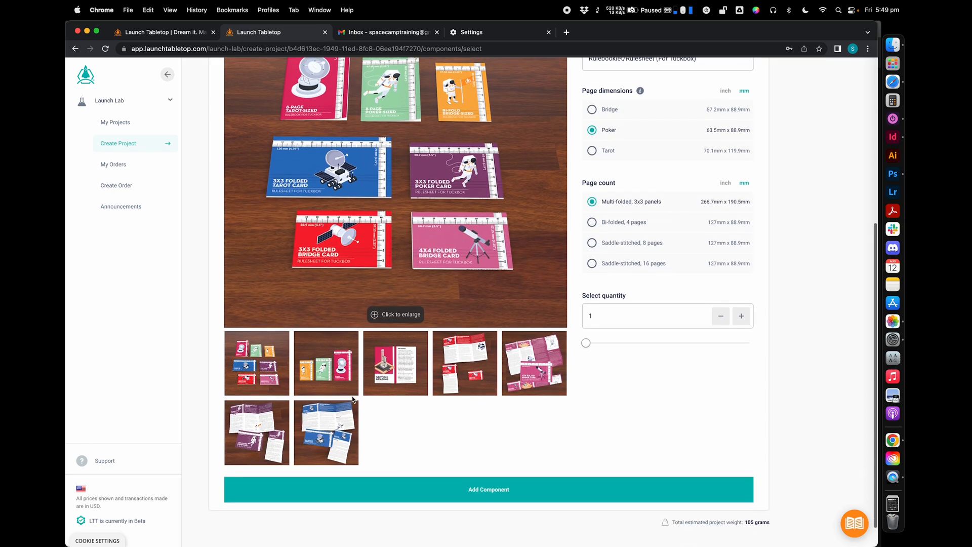
{"action": "left_click", "coordinate": [240, 431]}
{"action": "scroll", "coordinate": [379, 425], "scroll_direction": "up", "scroll_amount": 4}
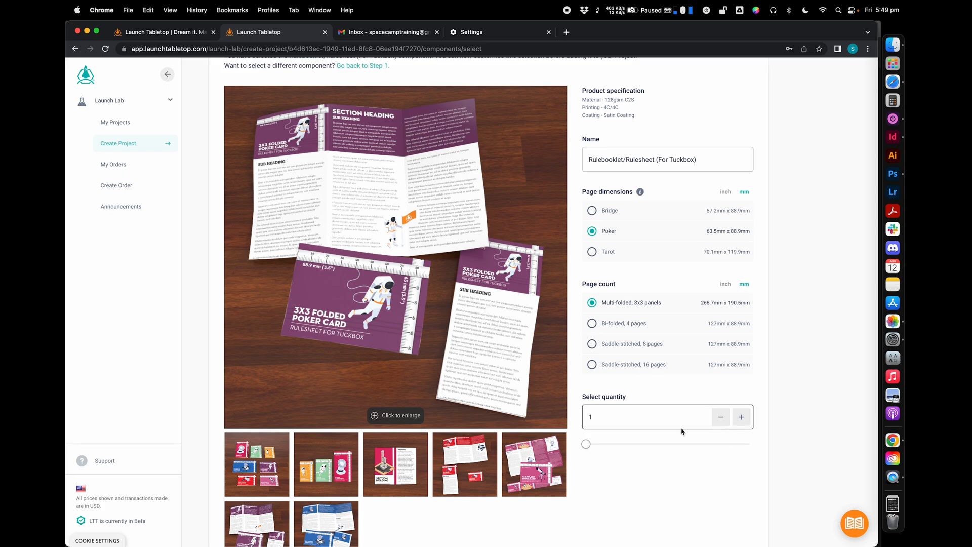
{"action": "scroll", "coordinate": [682, 430], "scroll_direction": "down", "scroll_amount": 5}
{"action": "left_click", "coordinate": [494, 465]}
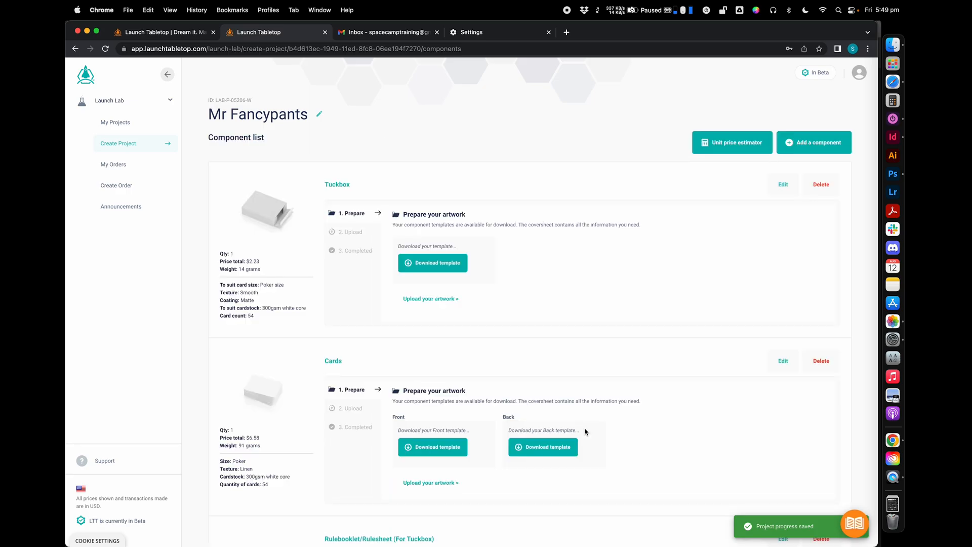
Review the tuckbox, cards and rulebooklet entries in the component list, including their specifications, prices and template availability
{"action": "scroll", "coordinate": [586, 432], "scroll_direction": "down", "scroll_amount": 5}
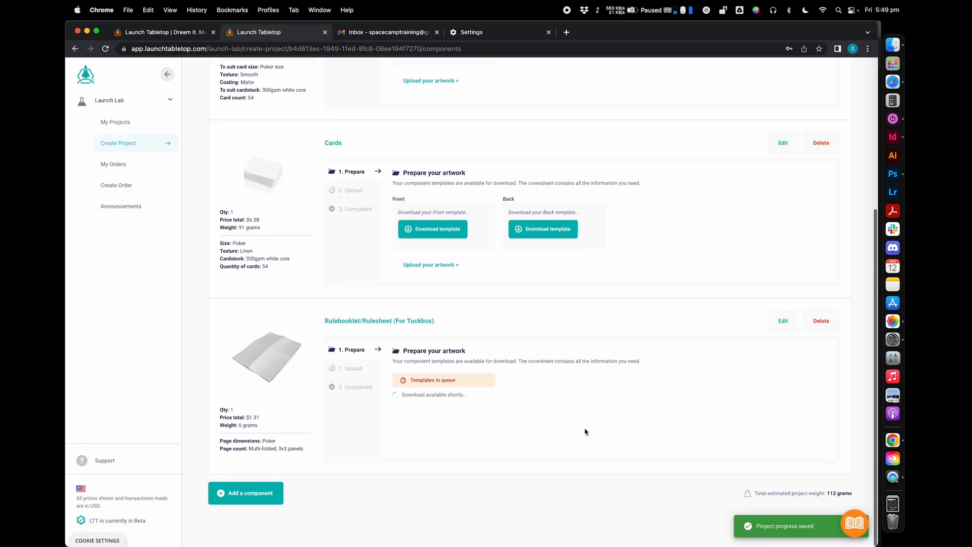
{"action": "scroll", "coordinate": [586, 431], "scroll_direction": "up", "scroll_amount": 4}
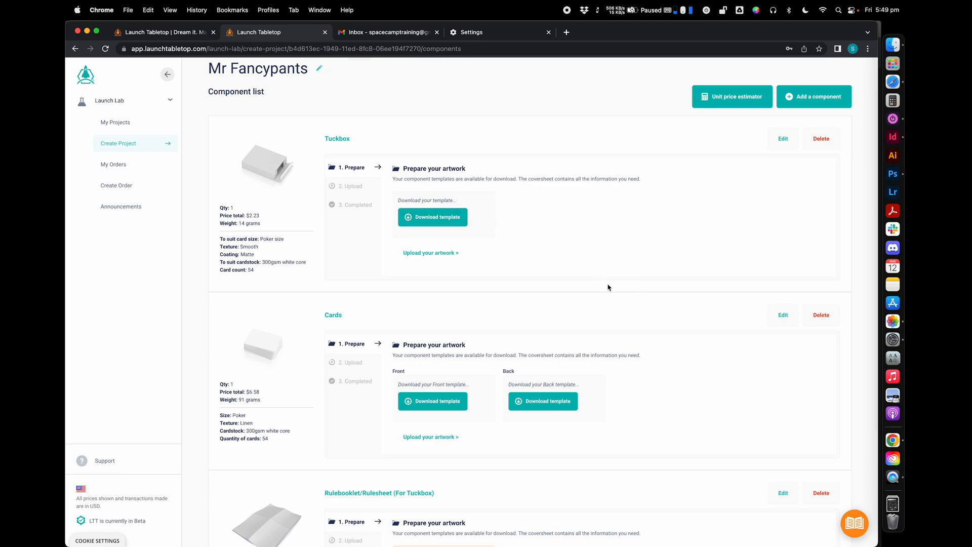
{"action": "scroll", "coordinate": [608, 287], "scroll_direction": "down", "scroll_amount": 3}
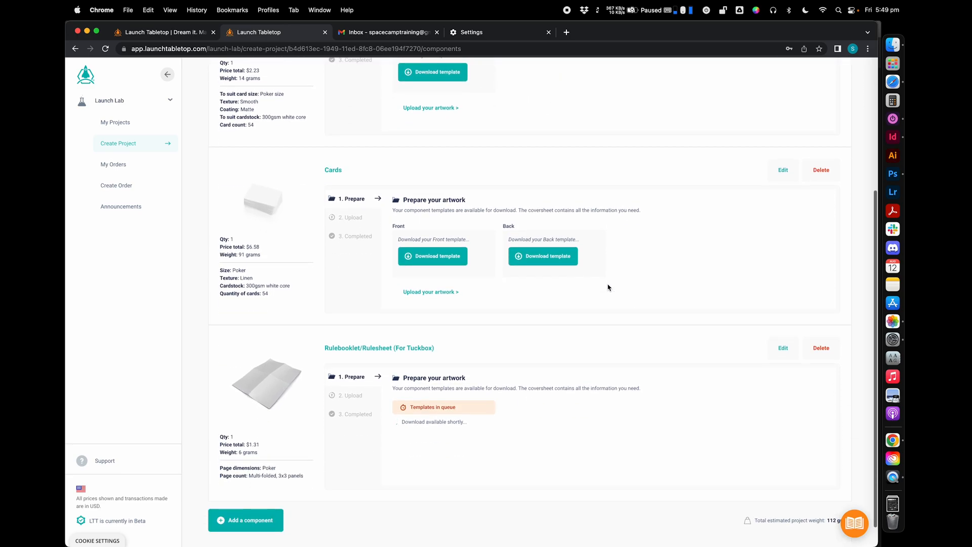
{"action": "scroll", "coordinate": [608, 287], "scroll_direction": "down", "scroll_amount": 1}
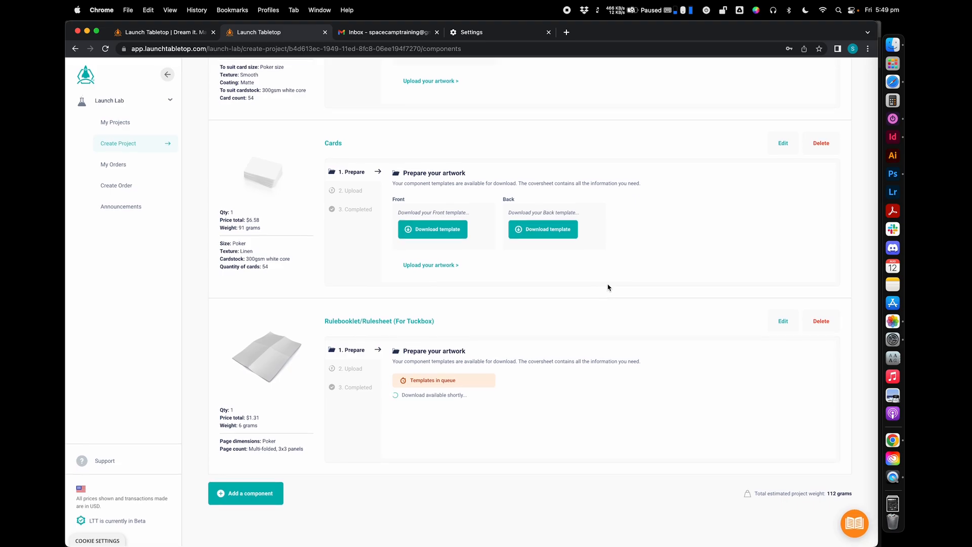
{"action": "scroll", "coordinate": [608, 287], "scroll_direction": "up", "scroll_amount": 5}
{"action": "scroll", "coordinate": [608, 287], "scroll_direction": "down", "scroll_amount": 1}
{"action": "scroll", "coordinate": [609, 287], "scroll_direction": "down", "scroll_amount": 2}
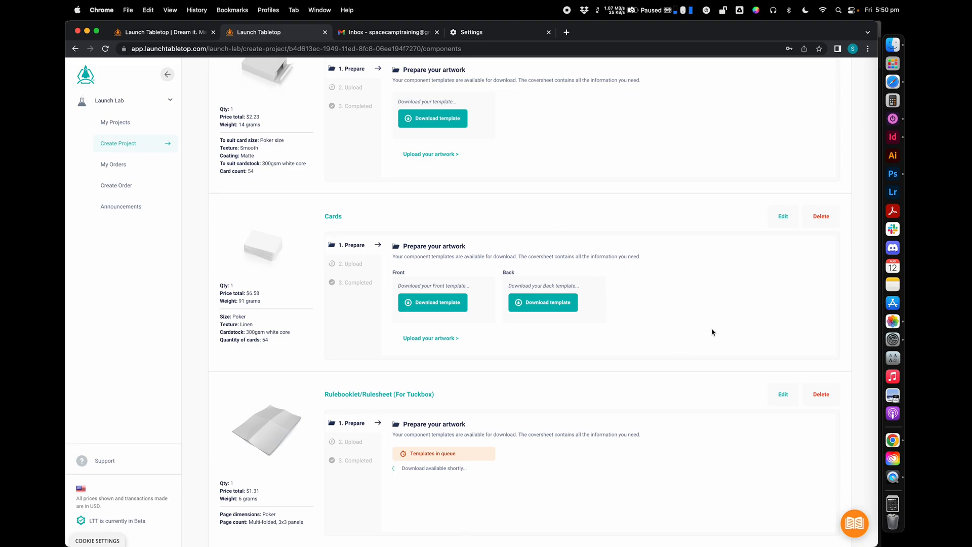
{"action": "scroll", "coordinate": [772, 319], "scroll_direction": "down", "scroll_amount": 2}
{"action": "scroll", "coordinate": [773, 319], "scroll_direction": "down", "scroll_amount": 2}
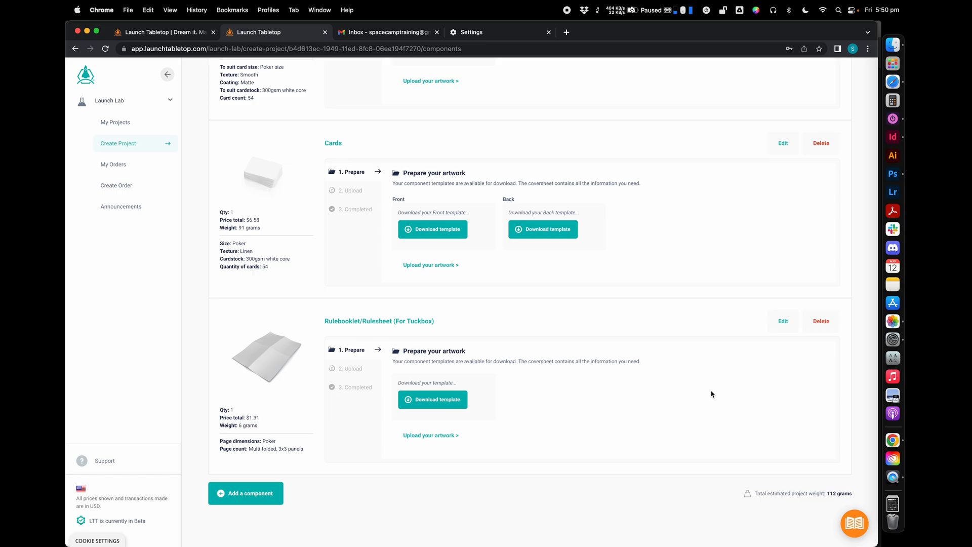
Edit the rulebooklet component to use a page count of Saddle-stitched, 8 pages, and update it in the project
{"action": "left_click", "coordinate": [785, 322]}
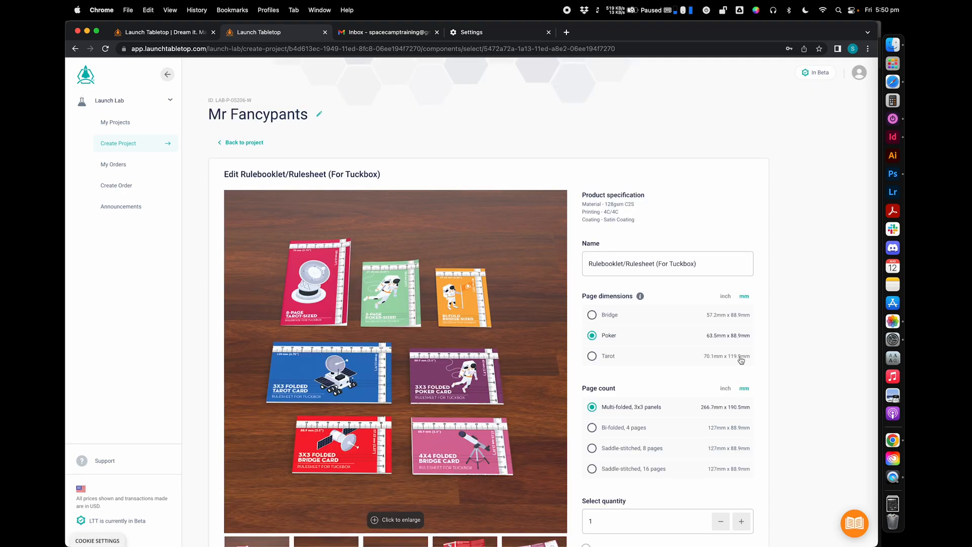
{"action": "scroll", "coordinate": [741, 357], "scroll_direction": "down", "scroll_amount": 2}
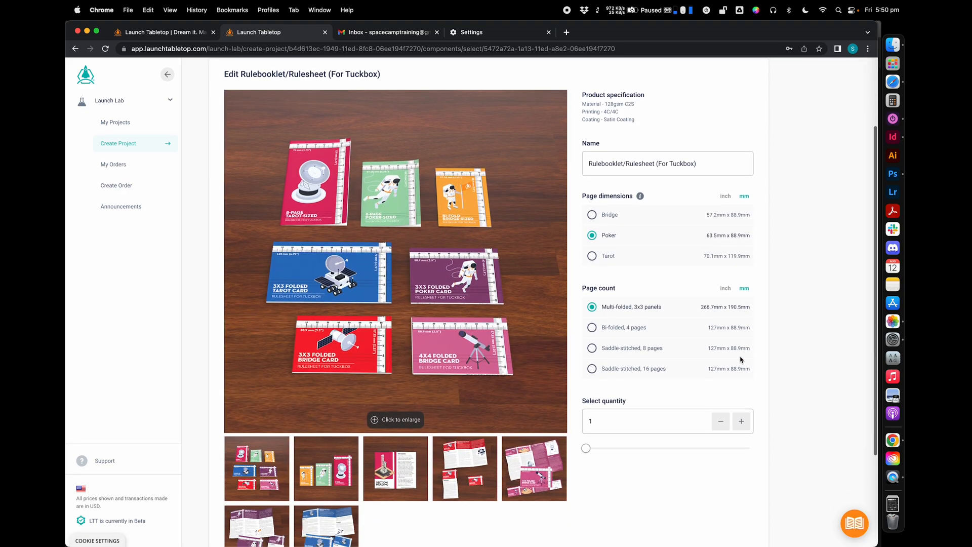
{"action": "left_click", "coordinate": [592, 349]}
{"action": "scroll", "coordinate": [635, 358], "scroll_direction": "down", "scroll_amount": 1}
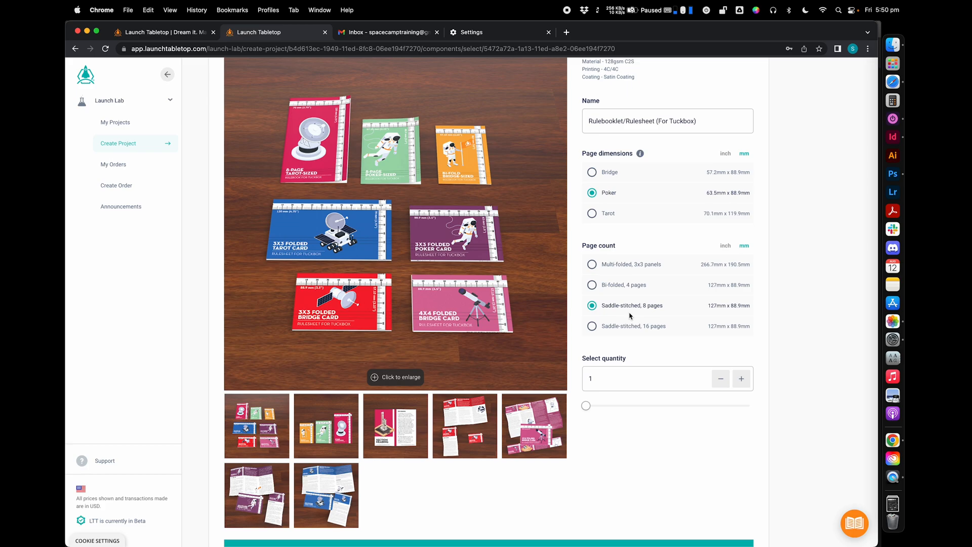
{"action": "scroll", "coordinate": [628, 316], "scroll_direction": "down", "scroll_amount": 1}
{"action": "scroll", "coordinate": [557, 416], "scroll_direction": "down", "scroll_amount": 2}
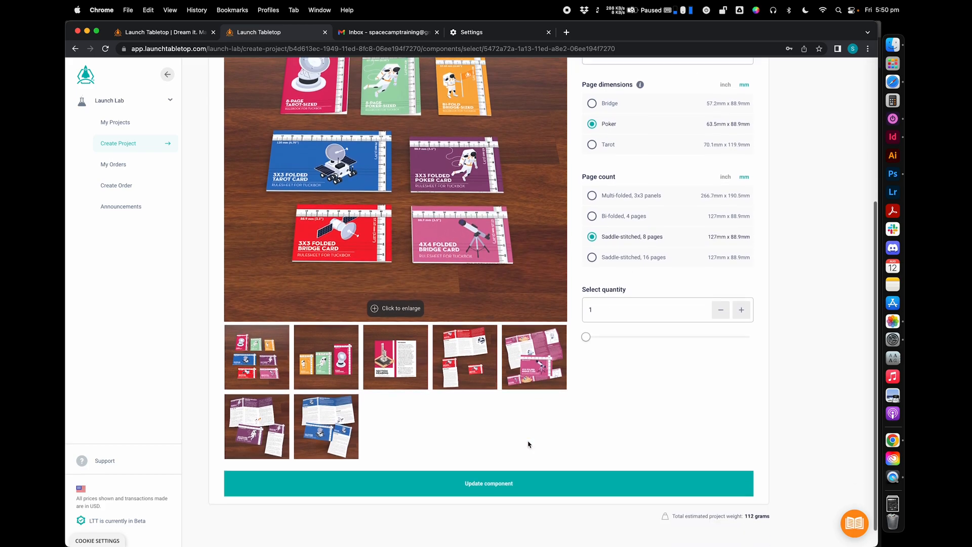
{"action": "left_click", "coordinate": [489, 484]}
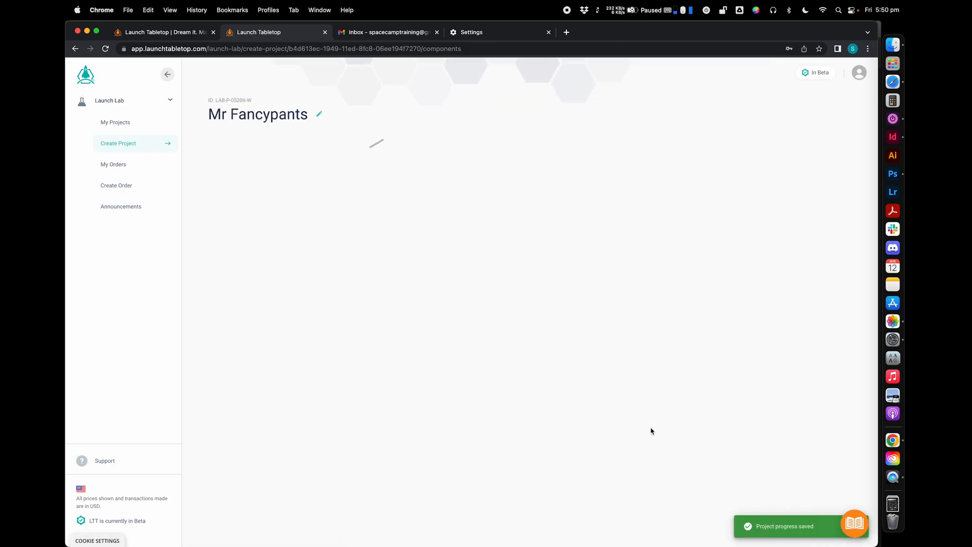
Check the updated rulebooklet entry's page count, price, weight and template status alongside the other components
{"action": "scroll", "coordinate": [652, 431], "scroll_direction": "down", "scroll_amount": 5}
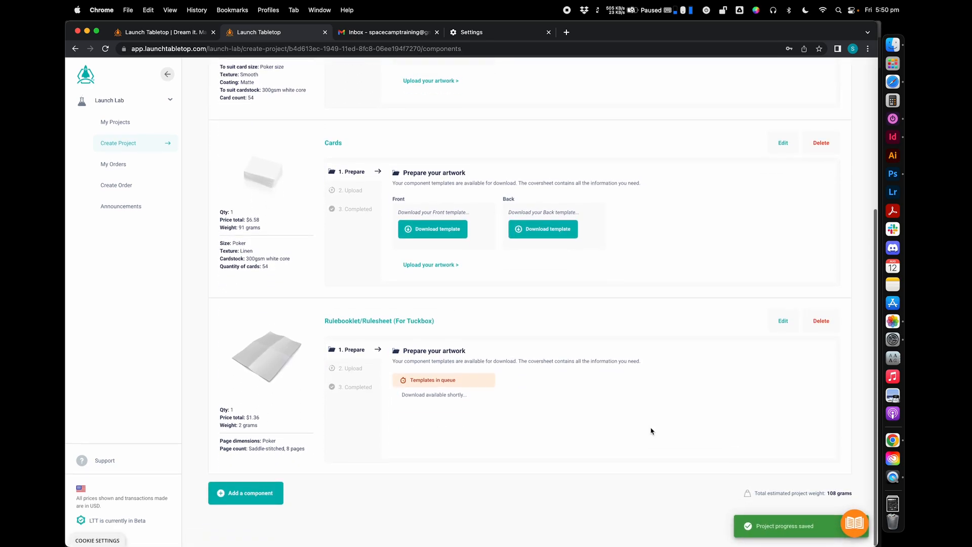
{"action": "scroll", "coordinate": [652, 431], "scroll_direction": "up", "scroll_amount": 3}
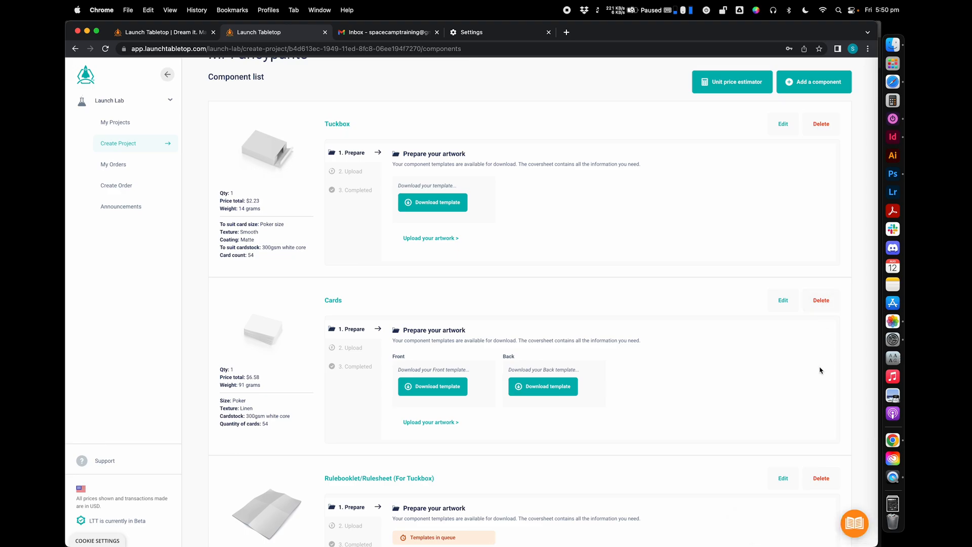
{"action": "scroll", "coordinate": [794, 374], "scroll_direction": "down", "scroll_amount": 1}
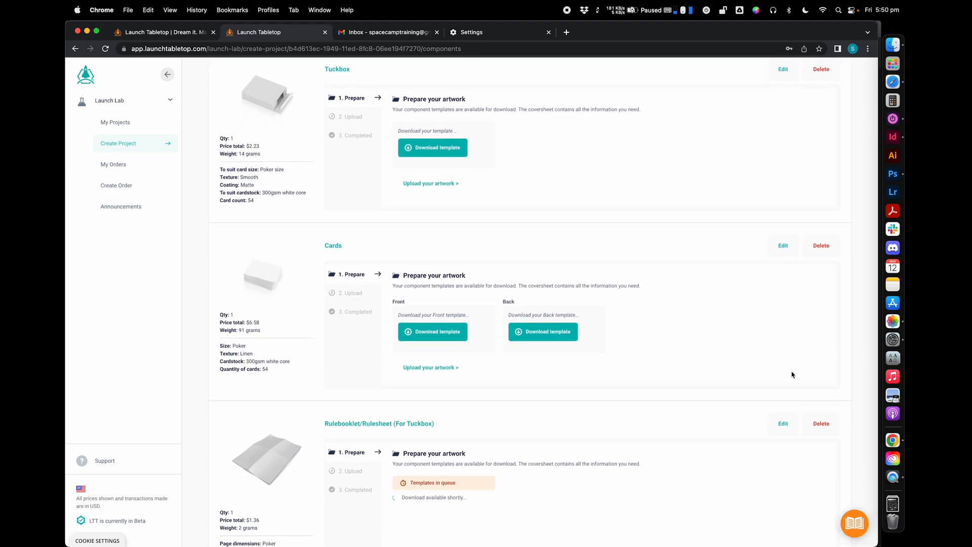
{"action": "scroll", "coordinate": [793, 375], "scroll_direction": "down", "scroll_amount": 1}
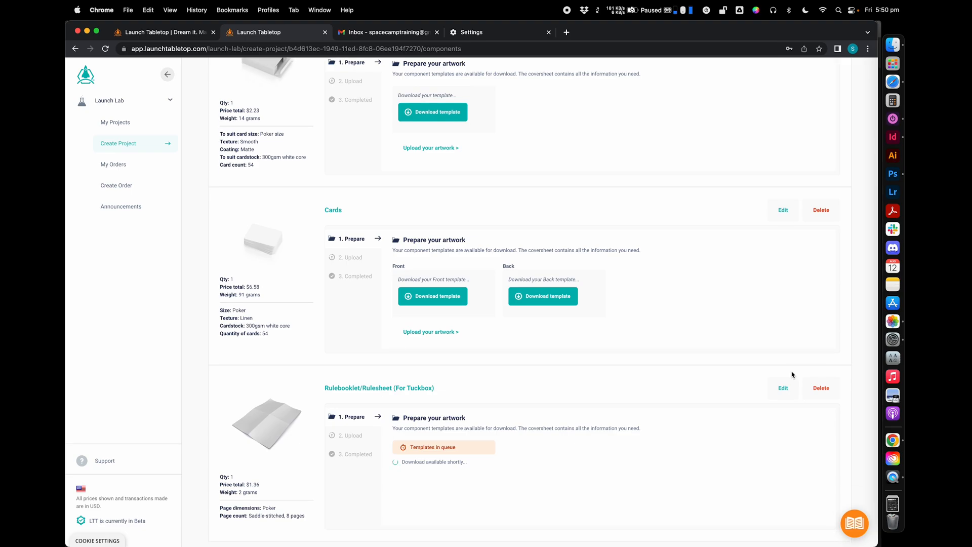
{"action": "scroll", "coordinate": [793, 374], "scroll_direction": "down", "scroll_amount": 1}
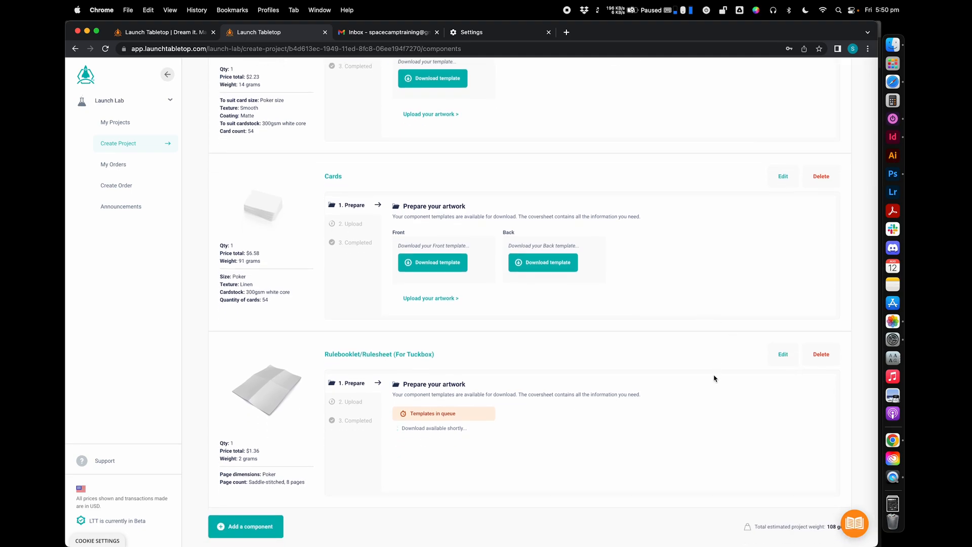